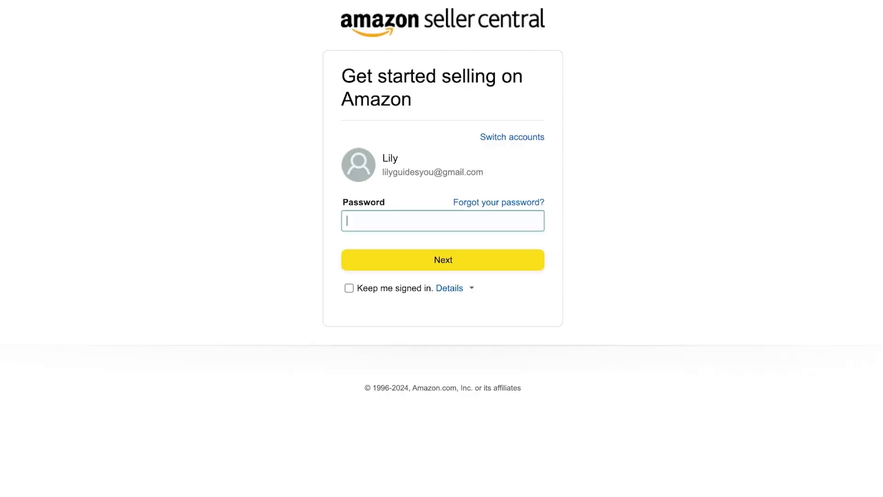
- Paste the account password into the Seller Central Password field
{"action": "key", "text": "ctrl+v"}
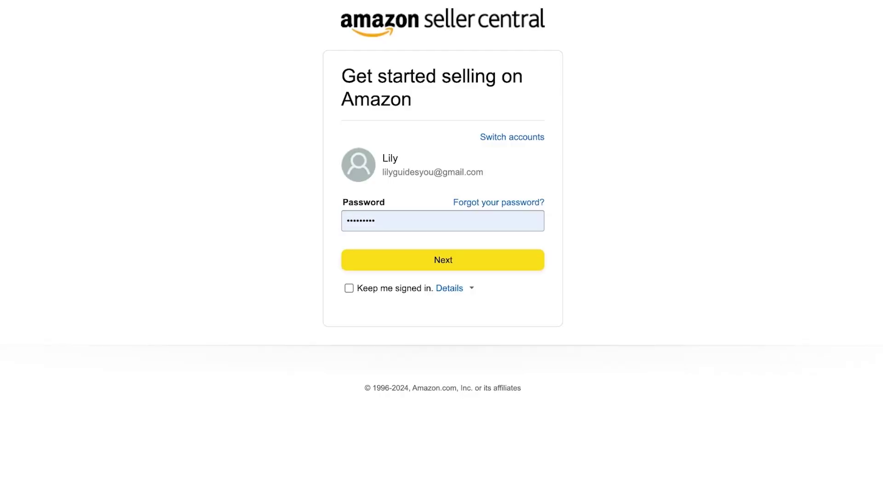
- Choose Keep me signed in and sign in with the seller account's email address
{"action": "left_click", "coordinate": [348, 288]}
{"action": "left_click", "coordinate": [443, 260]}
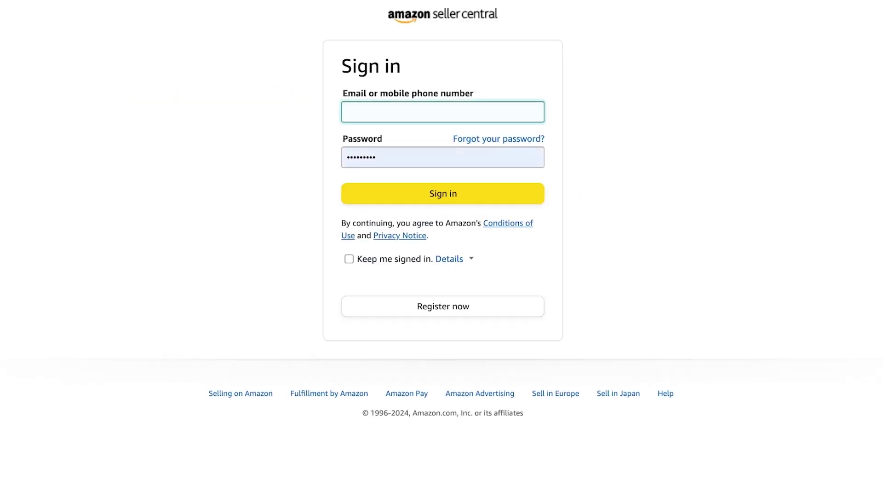
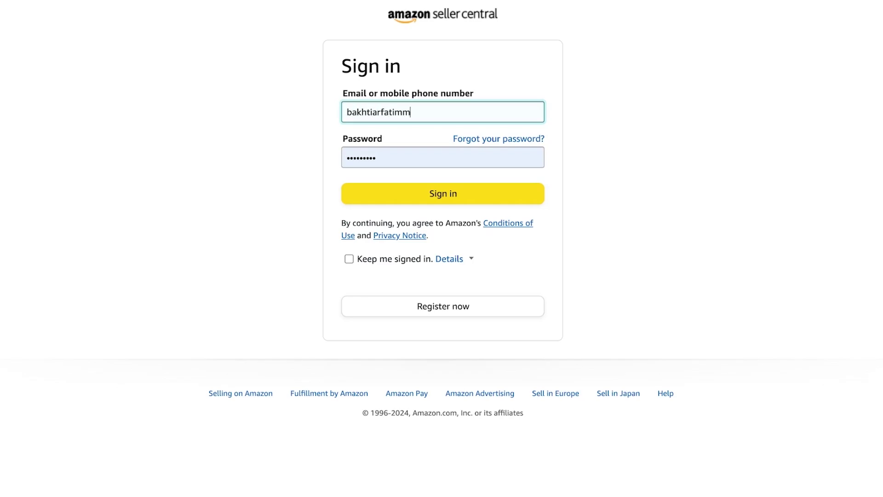
{"action": "key", "text": "Return"}
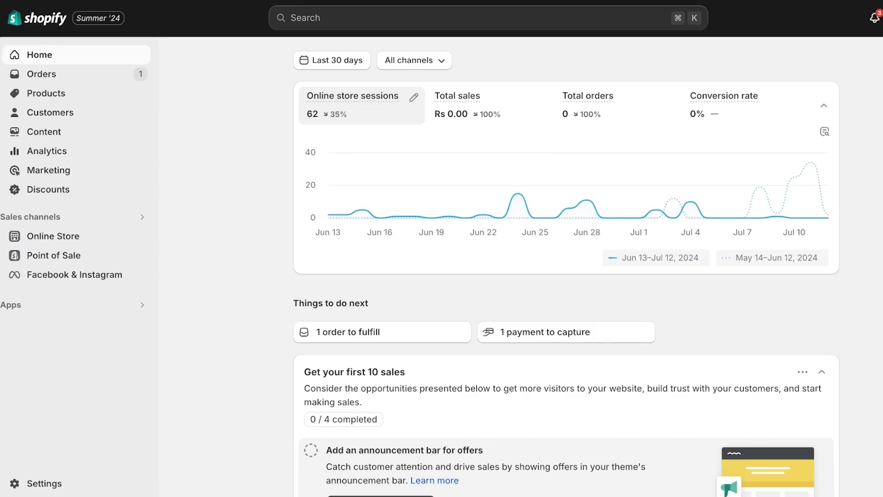
- Go from Products to Settings, then to Apps and sales channels
{"action": "left_click", "coordinate": [46, 93]}
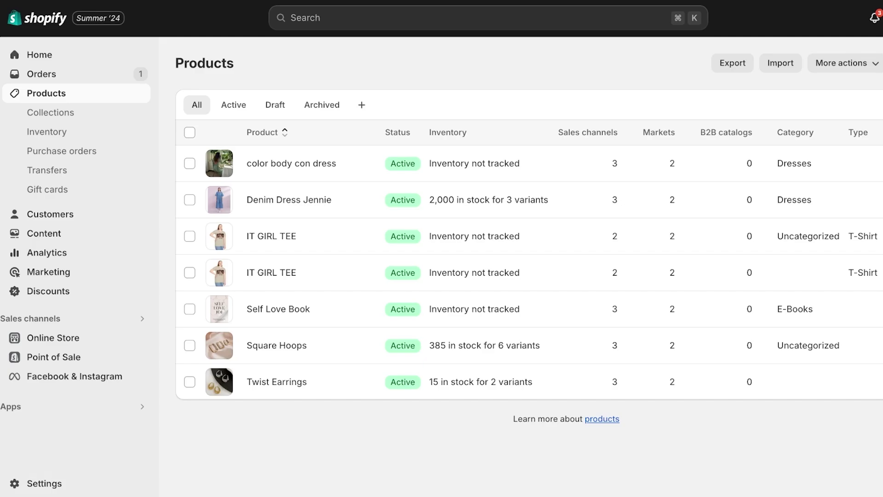
{"action": "left_click", "coordinate": [44, 483]}
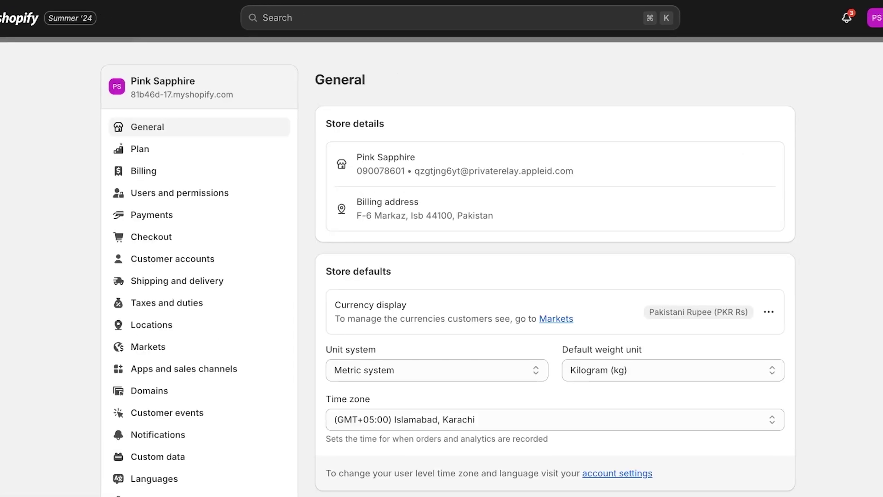
{"action": "left_click", "coordinate": [184, 368]}
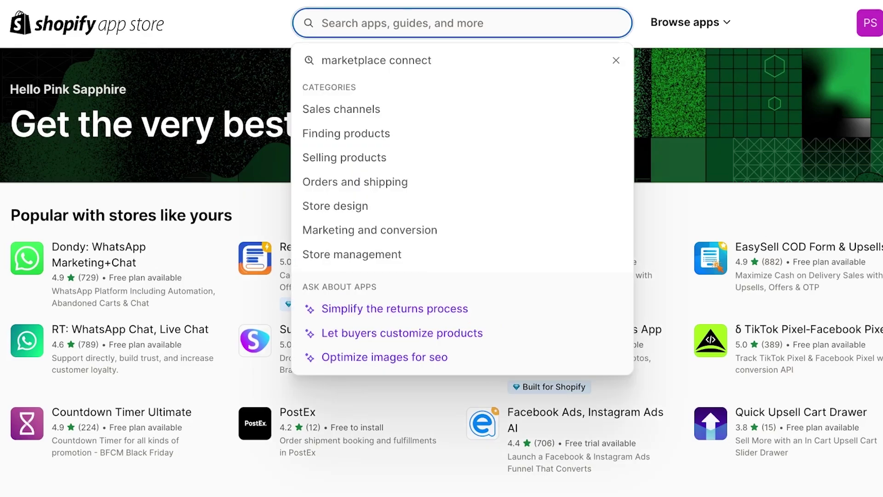
- Search the App Store for 'marketplace connect'
{"action": "type", "text": "market"}
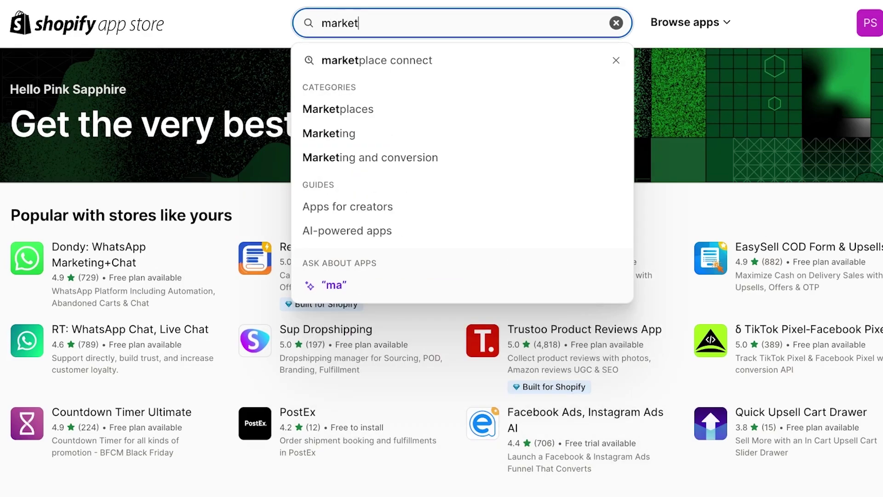
{"action": "type", "text": "place connect"}
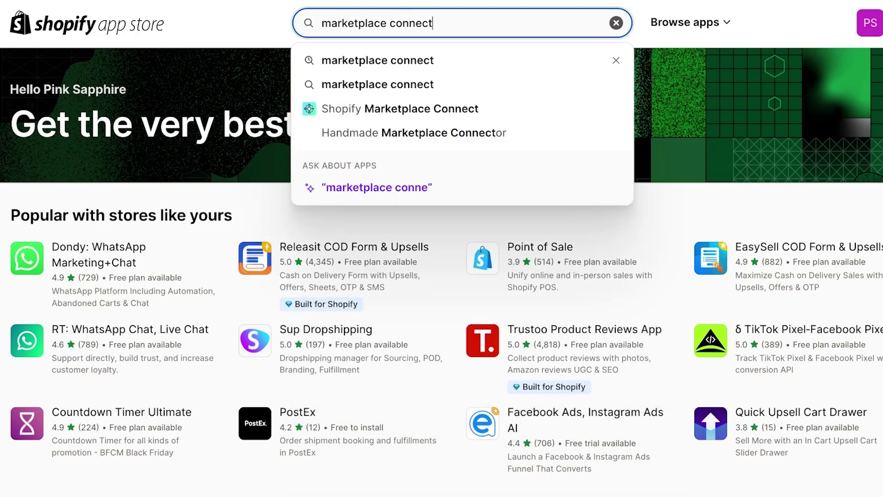
{"action": "key", "text": "Return"}
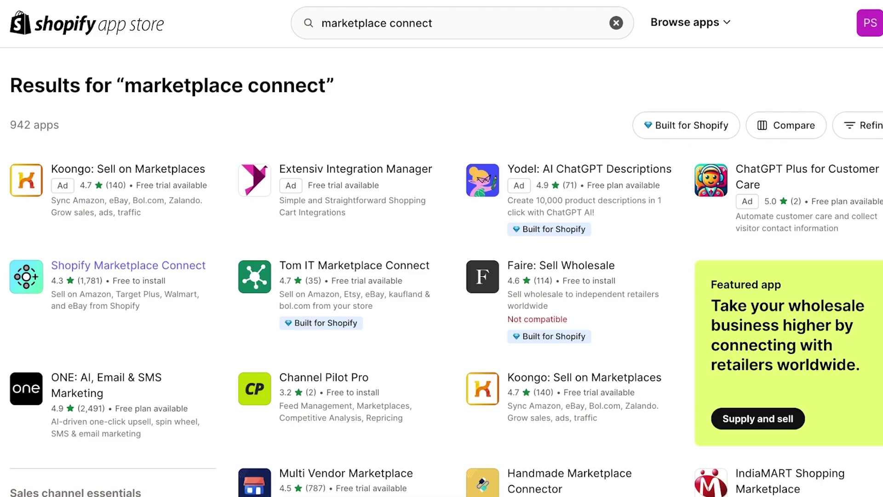
- Open the Shopify Marketplace Connect app page and read through its description
{"action": "left_click", "coordinate": [128, 265]}
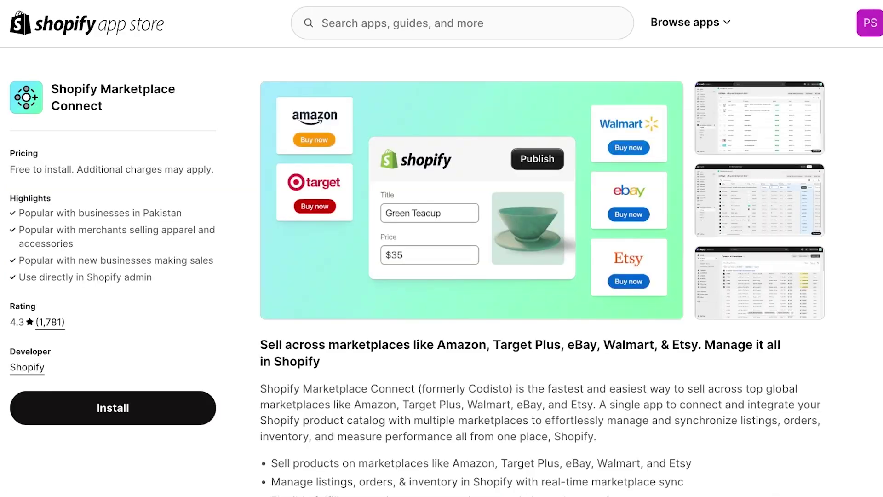
{"action": "scroll", "coordinate": [542, 280], "scroll_direction": "down", "scroll_amount": 2}
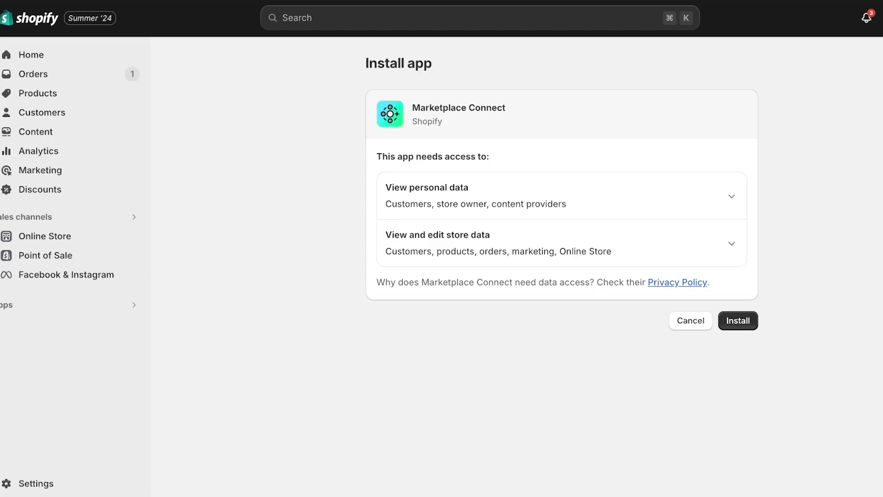
- Approve the requested store data access to install Marketplace Connect
{"action": "left_click", "coordinate": [738, 320]}
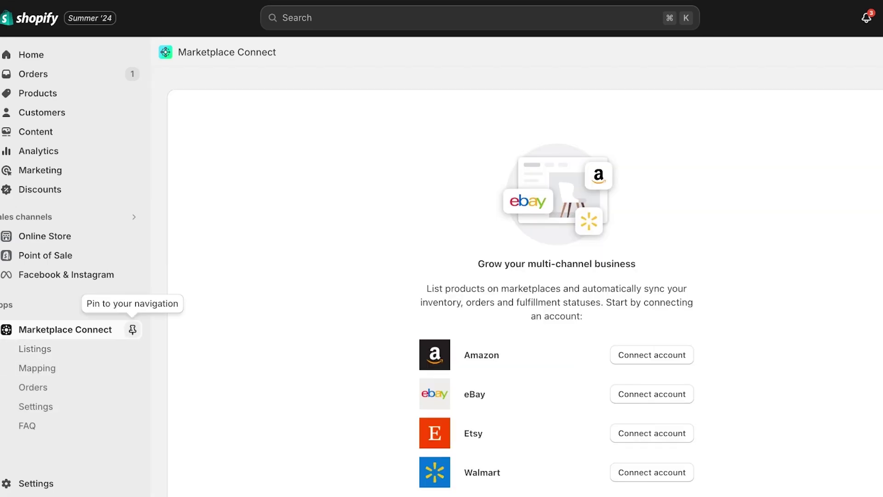
- Pin Marketplace Connect, then preview and close the Amazon marketplace list without connecting
{"action": "left_click", "coordinate": [133, 330]}
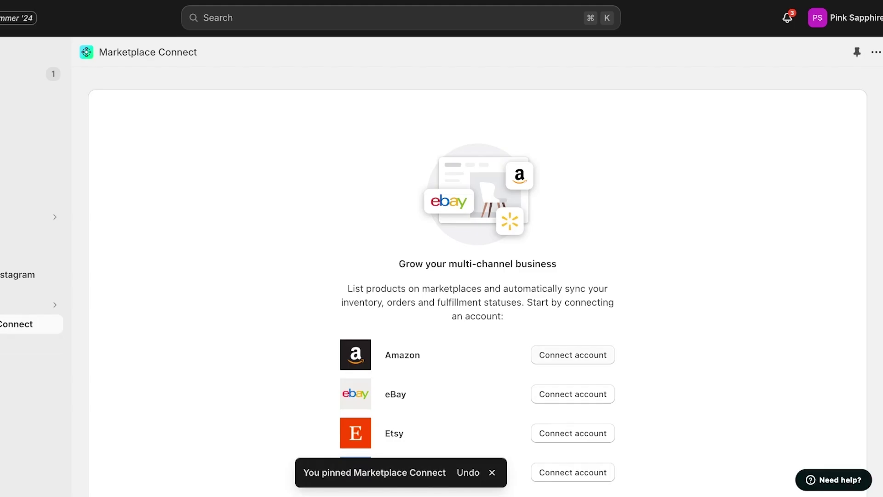
{"action": "left_click", "coordinate": [573, 354]}
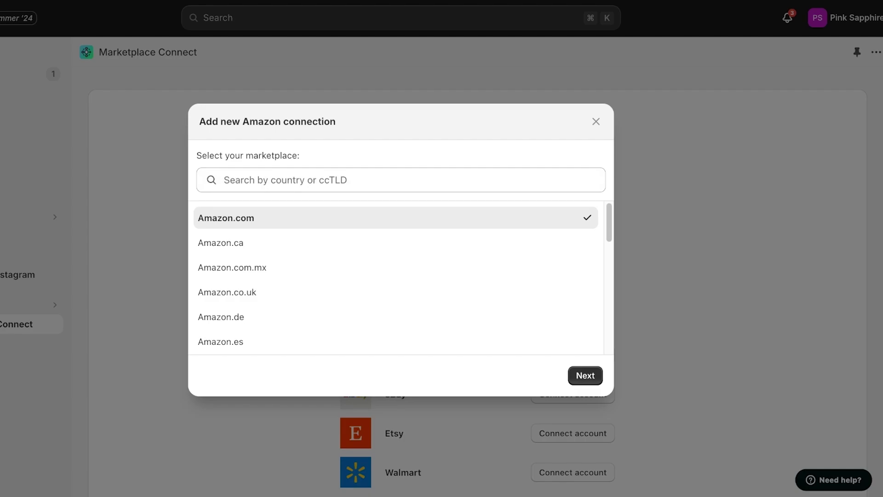
{"action": "scroll", "coordinate": [398, 295], "scroll_direction": "down", "scroll_amount": 5}
{"action": "scroll", "coordinate": [398, 322], "scroll_direction": "down", "scroll_amount": 7}
{"action": "scroll", "coordinate": [398, 340], "scroll_direction": "up", "scroll_amount": 5}
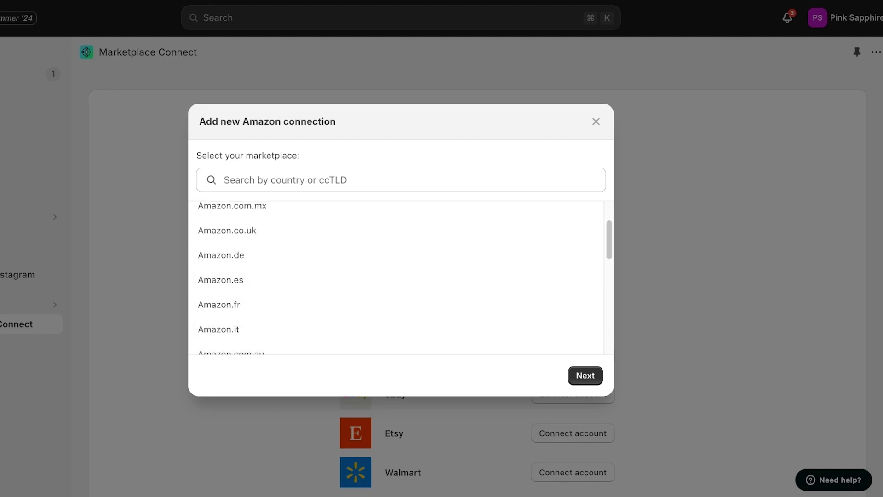
{"action": "scroll", "coordinate": [398, 276], "scroll_direction": "up", "scroll_amount": 3}
{"action": "key", "text": "Escape"}
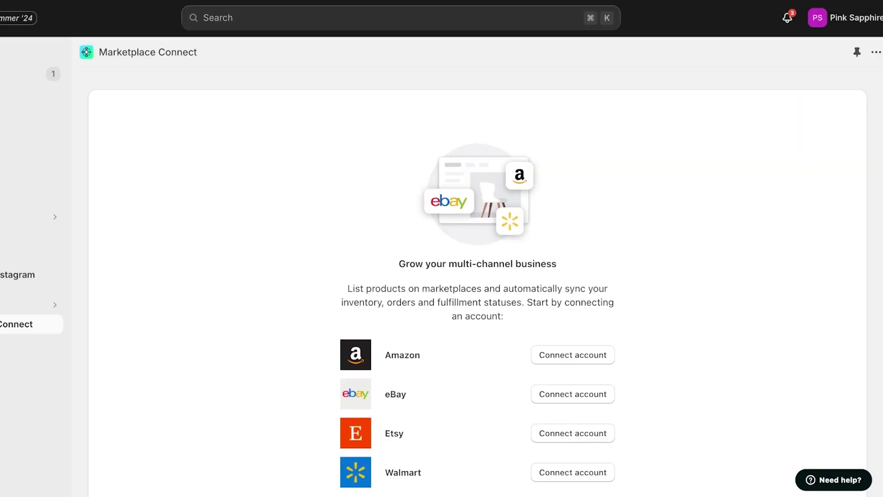
{"action": "left_click", "coordinate": [572, 355]}
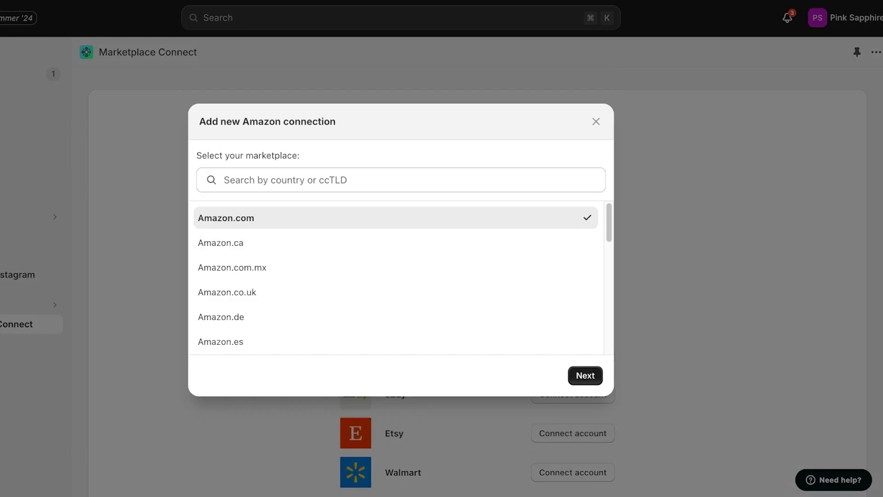
{"action": "key", "text": "Escape"}
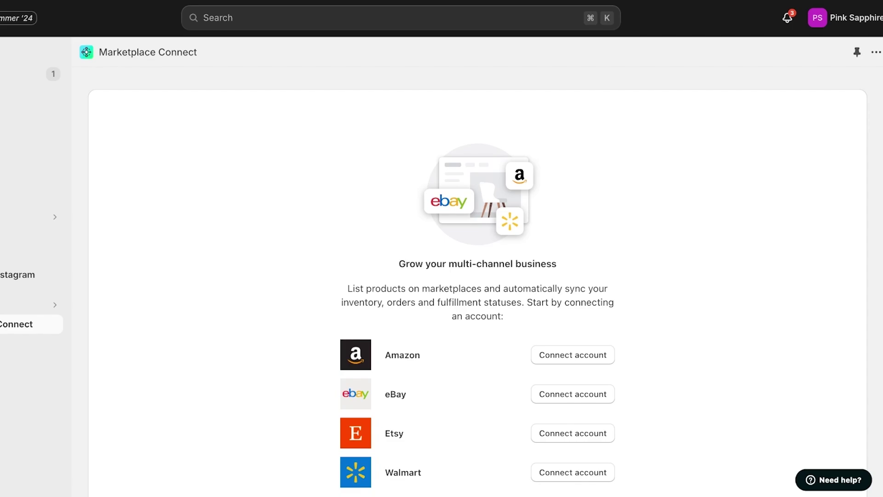
- Open Marketplace Connect's Listings, showing seven products all marked Inactive
{"action": "scroll", "coordinate": [478, 276], "scroll_direction": "down", "scroll_amount": 2}
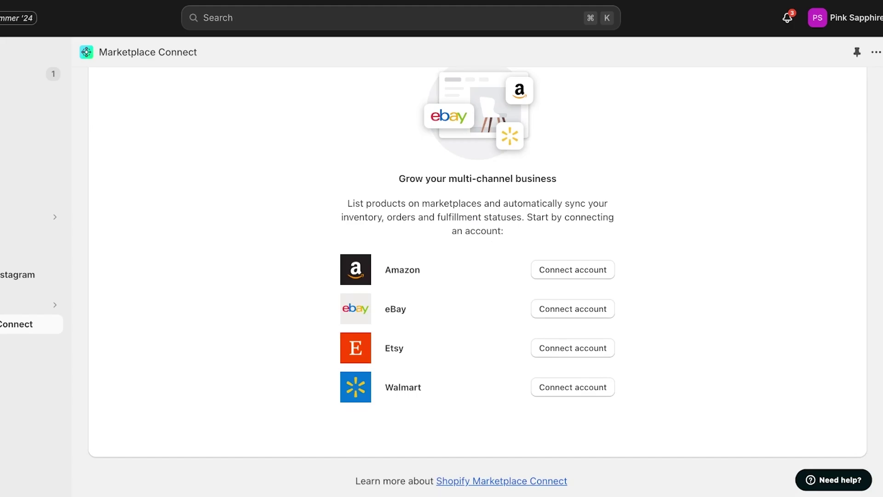
{"action": "scroll", "coordinate": [478, 276], "scroll_direction": "up", "scroll_amount": 2}
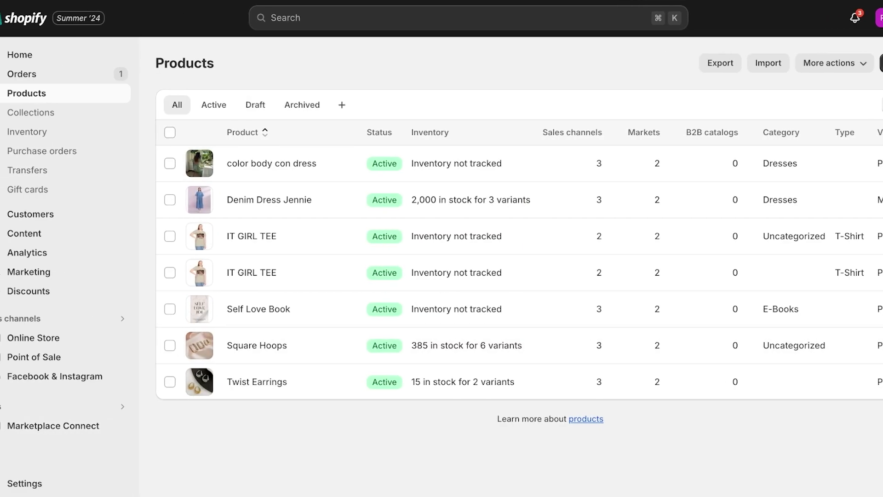
{"action": "left_click", "coordinate": [53, 425]}
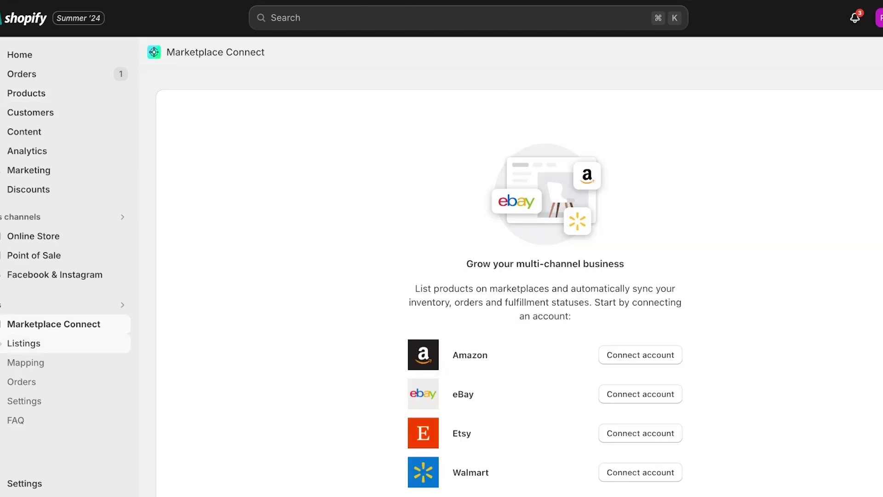
{"action": "left_click", "coordinate": [24, 343]}
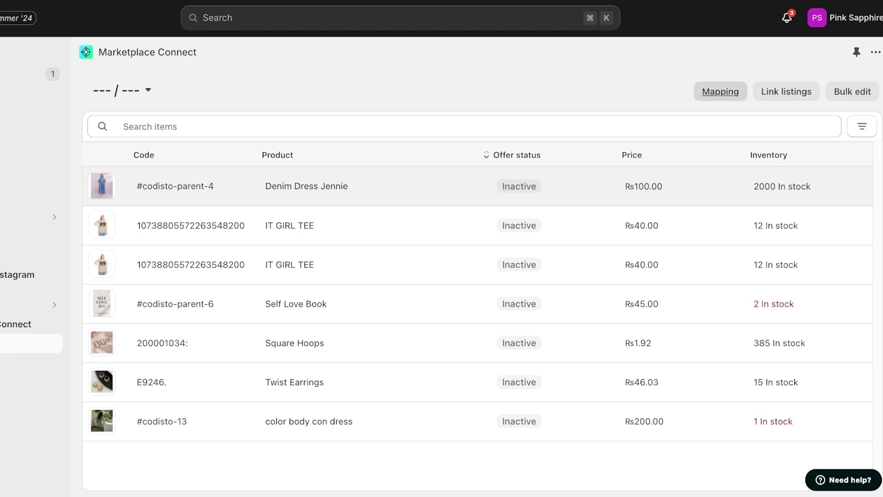
- Open the Amazon attribute mapping settings and map Status to the Shopify SKU
{"action": "left_click", "coordinate": [720, 91]}
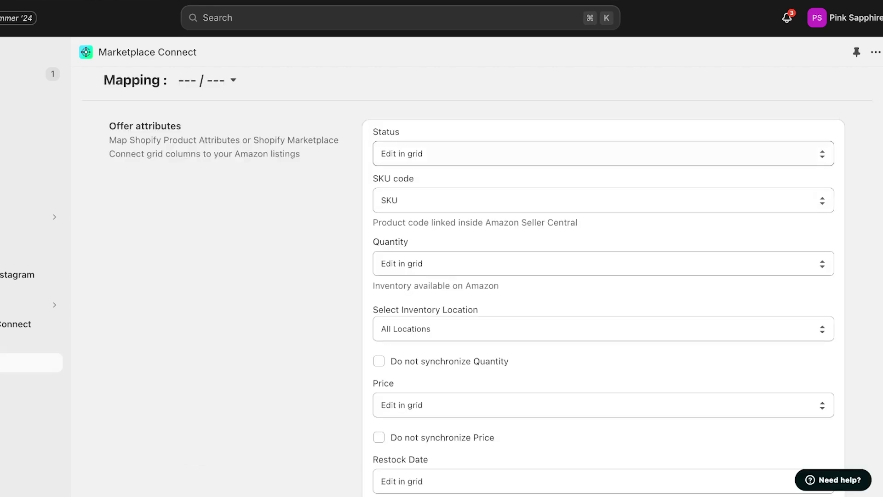
{"action": "scroll", "coordinate": [477, 276], "scroll_direction": "down", "scroll_amount": 1}
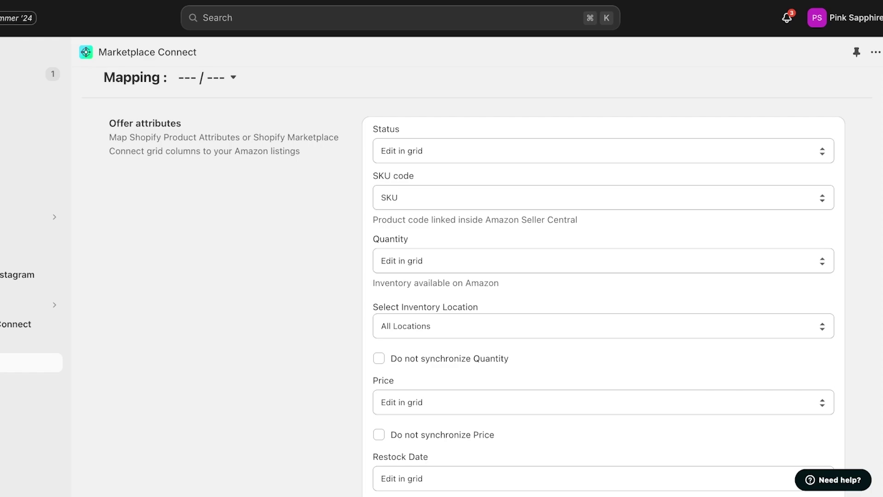
{"action": "left_click", "coordinate": [598, 151]}
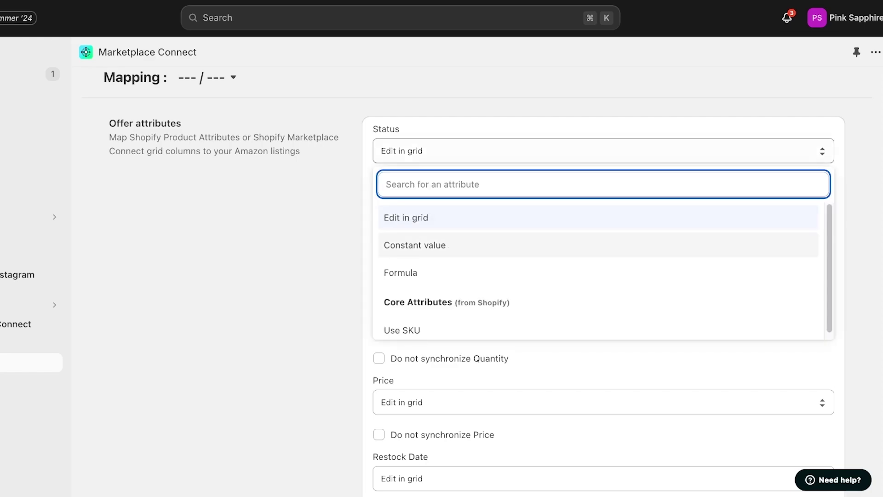
{"action": "scroll", "coordinate": [598, 230], "scroll_direction": "down", "scroll_amount": 1}
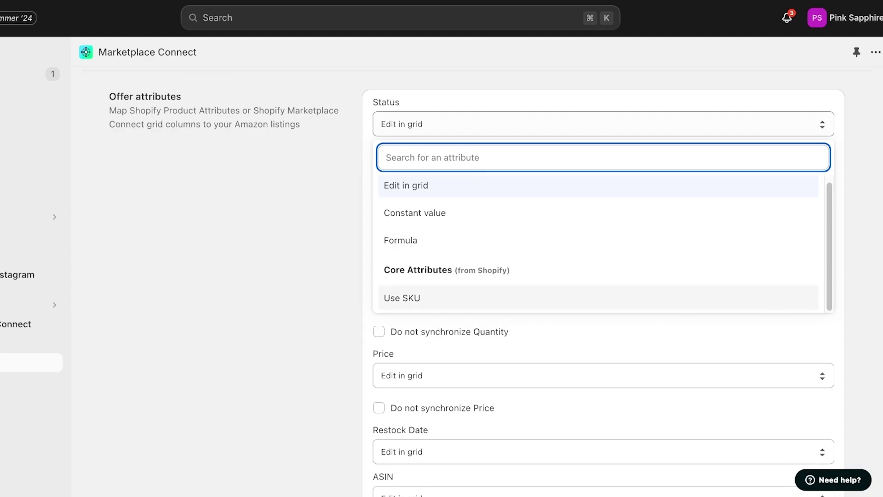
{"action": "left_click", "coordinate": [402, 297]}
- Set SKU code and Quantity to Edit in grid, keeping inventory location at All Locations
{"action": "left_click", "coordinate": [598, 171]}
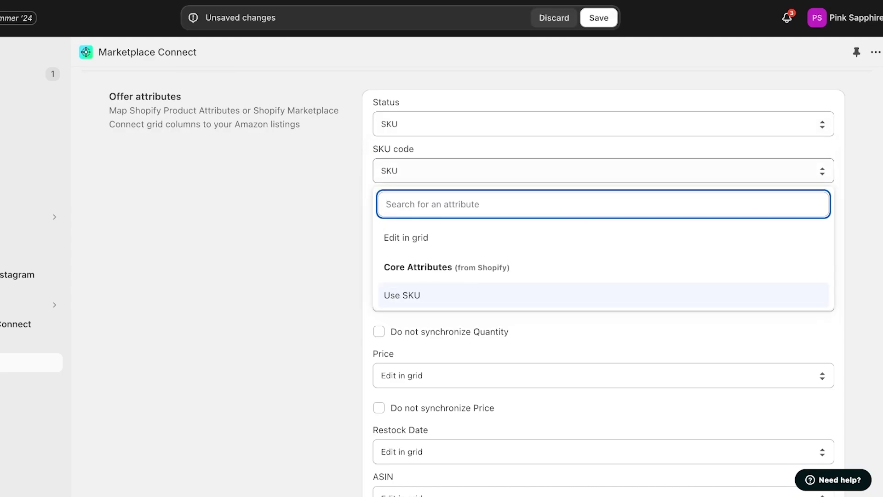
{"action": "left_click", "coordinate": [401, 236]}
{"action": "left_click", "coordinate": [597, 233]}
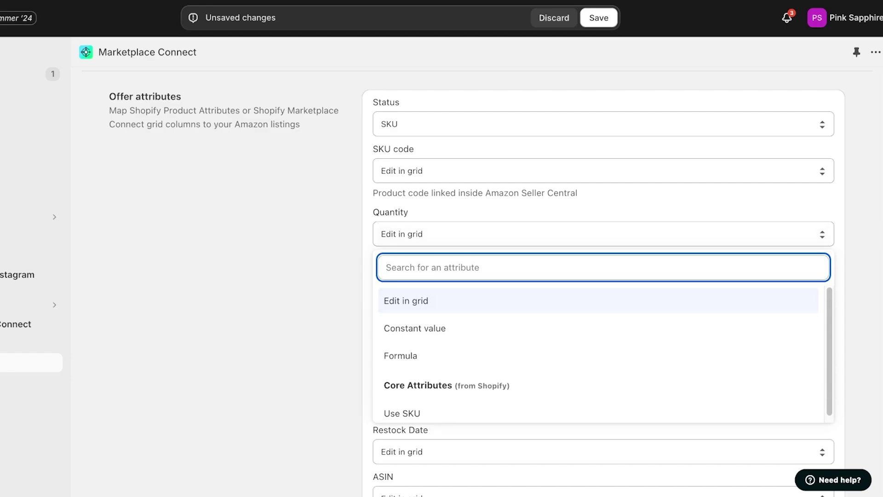
{"action": "left_click", "coordinate": [406, 301]}
{"action": "left_click", "coordinate": [598, 297]}
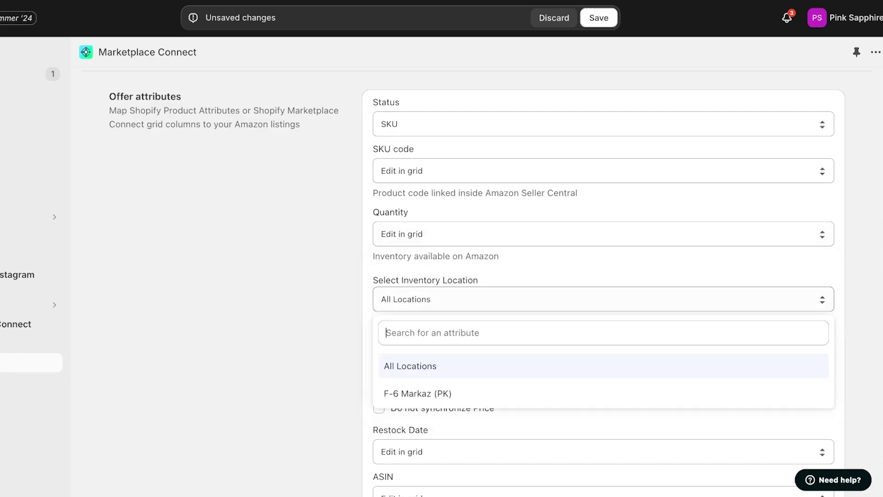
{"action": "scroll", "coordinate": [598, 322], "scroll_direction": "down", "scroll_amount": 1}
{"action": "key", "text": "Escape"}
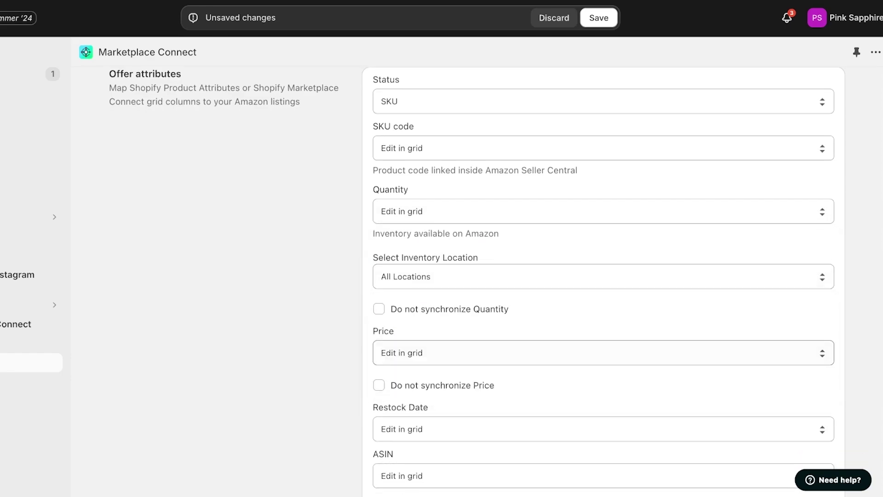
- Scroll down and check the mapping options for Amazon category
{"action": "scroll", "coordinate": [604, 276], "scroll_direction": "down", "scroll_amount": 5}
{"action": "scroll", "coordinate": [603, 281], "scroll_direction": "down", "scroll_amount": 2}
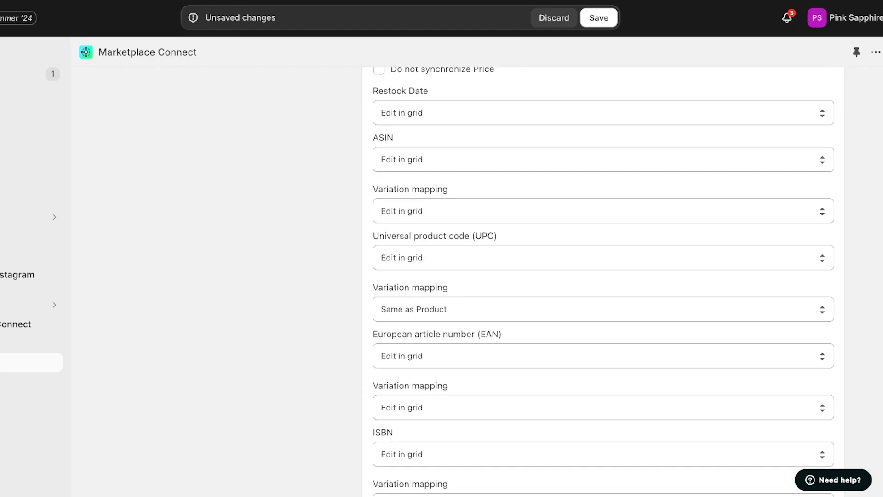
{"action": "scroll", "coordinate": [603, 281], "scroll_direction": "down", "scroll_amount": 2}
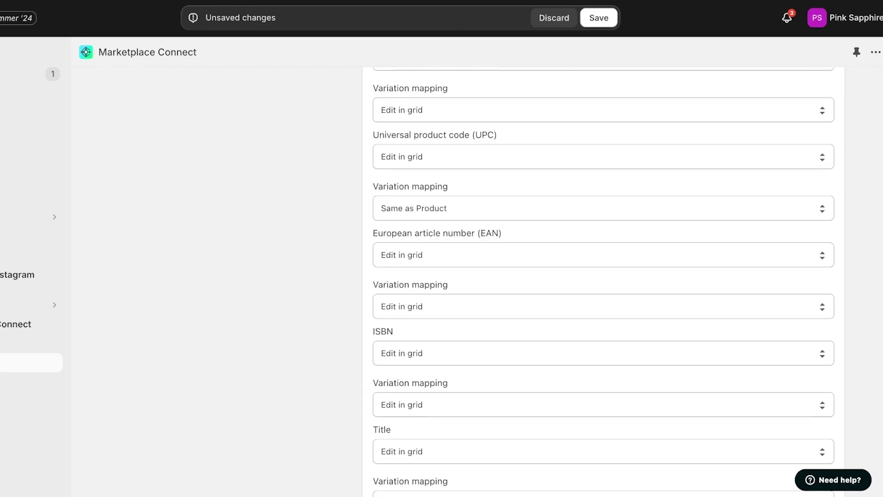
{"action": "scroll", "coordinate": [603, 282], "scroll_direction": "down", "scroll_amount": 5}
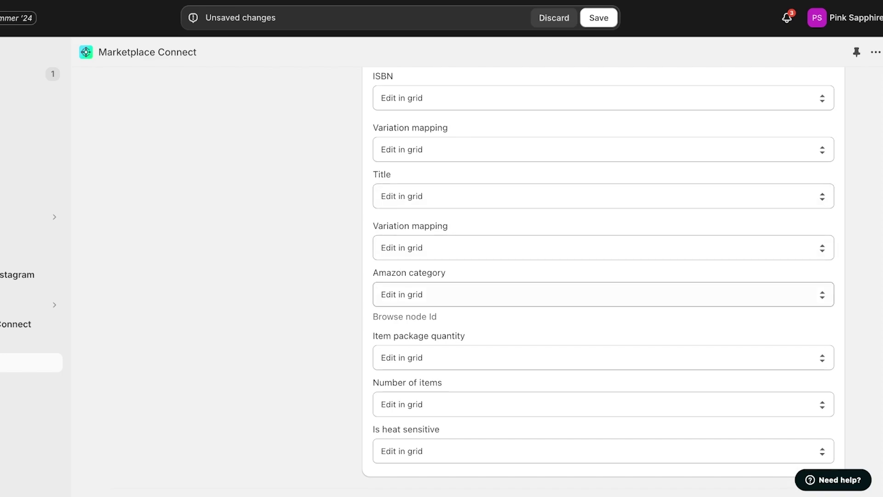
{"action": "left_click", "coordinate": [603, 294]}
- Scroll through the Tax and condition, Description, Shipping, Keyword and Battery attribute mappings
{"action": "scroll", "coordinate": [604, 282], "scroll_direction": "down", "scroll_amount": 5}
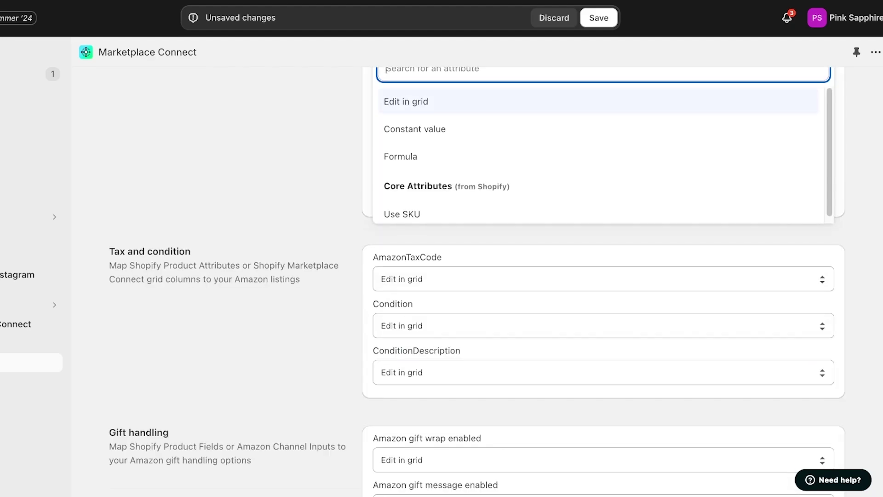
{"action": "scroll", "coordinate": [604, 282], "scroll_direction": "down", "scroll_amount": 1}
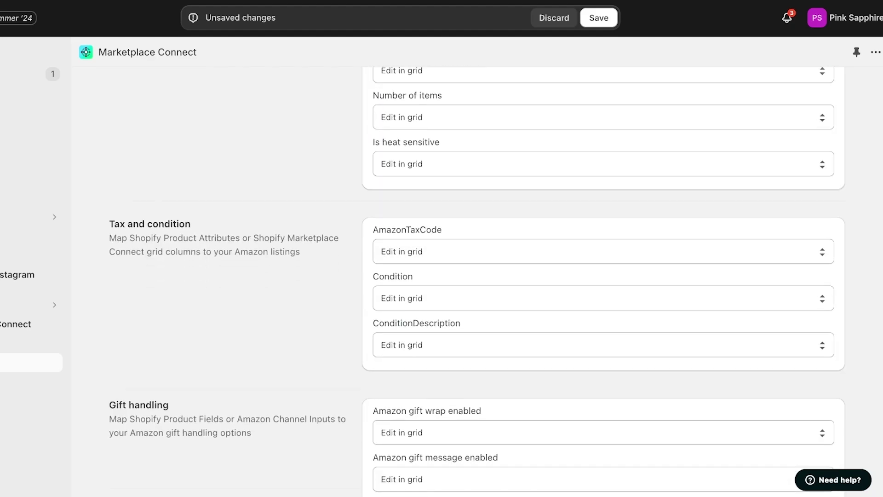
{"action": "scroll", "coordinate": [604, 281], "scroll_direction": "down", "scroll_amount": 2}
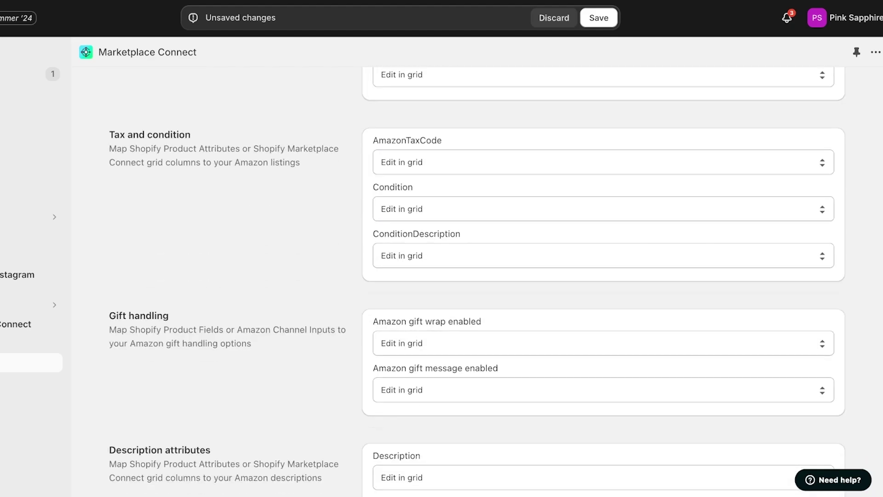
{"action": "scroll", "coordinate": [604, 281], "scroll_direction": "down", "scroll_amount": 1}
{"action": "scroll", "coordinate": [604, 282], "scroll_direction": "down", "scroll_amount": 5}
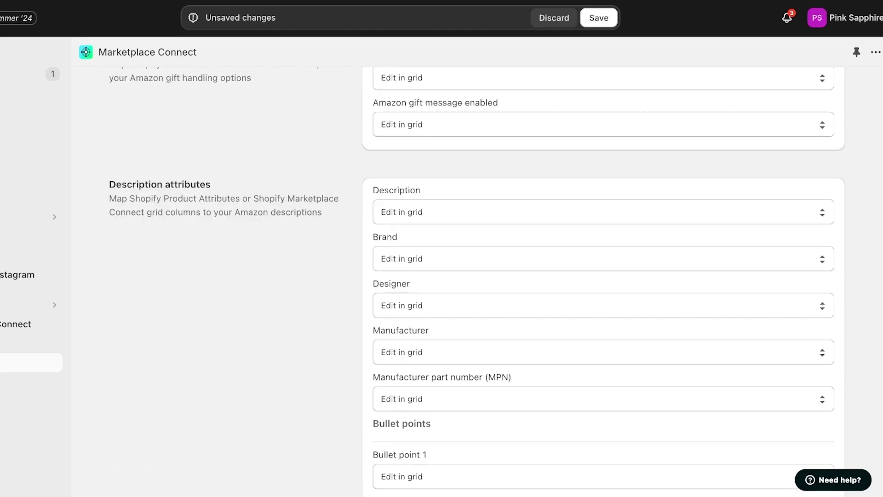
{"action": "scroll", "coordinate": [603, 282], "scroll_direction": "down", "scroll_amount": 1}
{"action": "scroll", "coordinate": [603, 281], "scroll_direction": "down", "scroll_amount": 20}
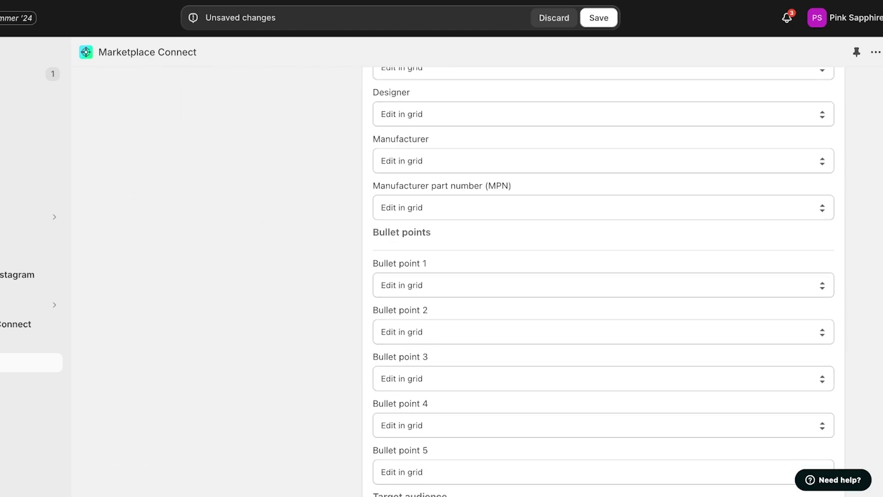
{"action": "scroll", "coordinate": [604, 281], "scroll_direction": "down", "scroll_amount": 8}
{"action": "scroll", "coordinate": [604, 281], "scroll_direction": "down", "scroll_amount": 20}
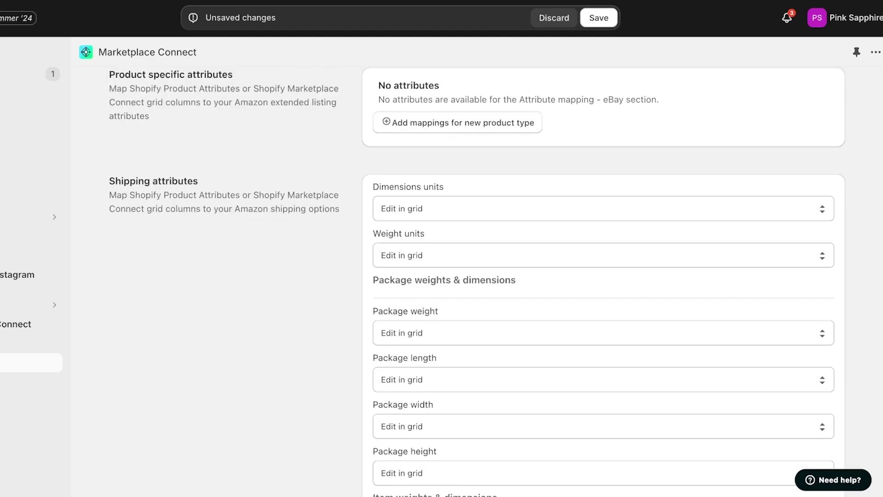
{"action": "scroll", "coordinate": [603, 281], "scroll_direction": "up", "scroll_amount": 15}
{"action": "scroll", "coordinate": [604, 281], "scroll_direction": "down", "scroll_amount": 10}
{"action": "scroll", "coordinate": [603, 281], "scroll_direction": "up", "scroll_amount": 12}
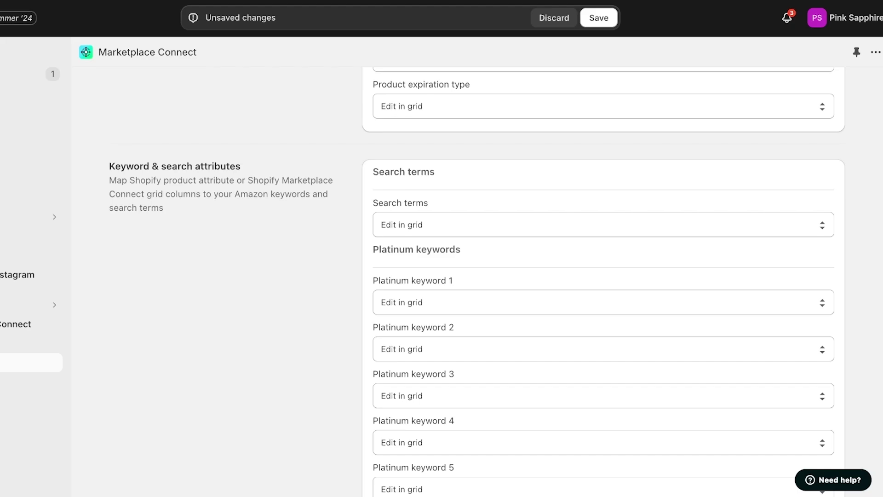
{"action": "scroll", "coordinate": [477, 282], "scroll_direction": "down", "scroll_amount": 15}
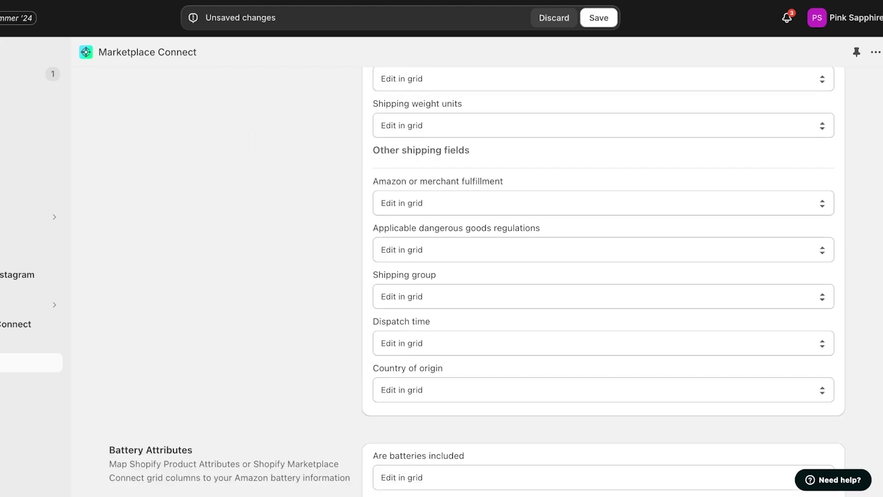
{"action": "scroll", "coordinate": [604, 280], "scroll_direction": "down", "scroll_amount": 7}
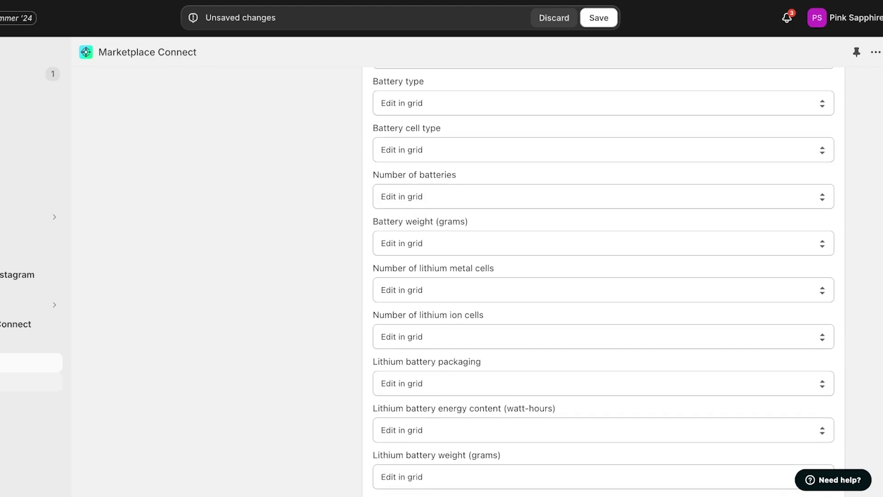
- Leave the Amazon attribute mapping without saving and return to the Marketplace Connect overview
{"action": "left_click", "coordinate": [16, 324]}
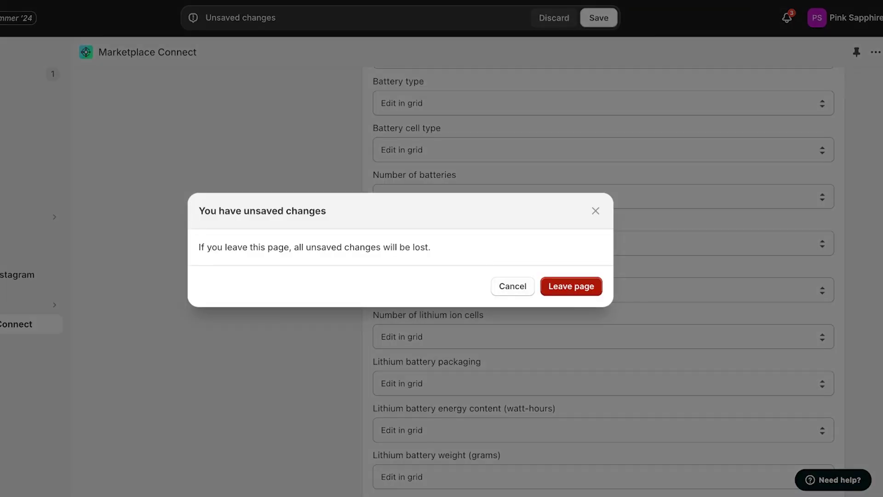
{"action": "key", "text": "Return"}
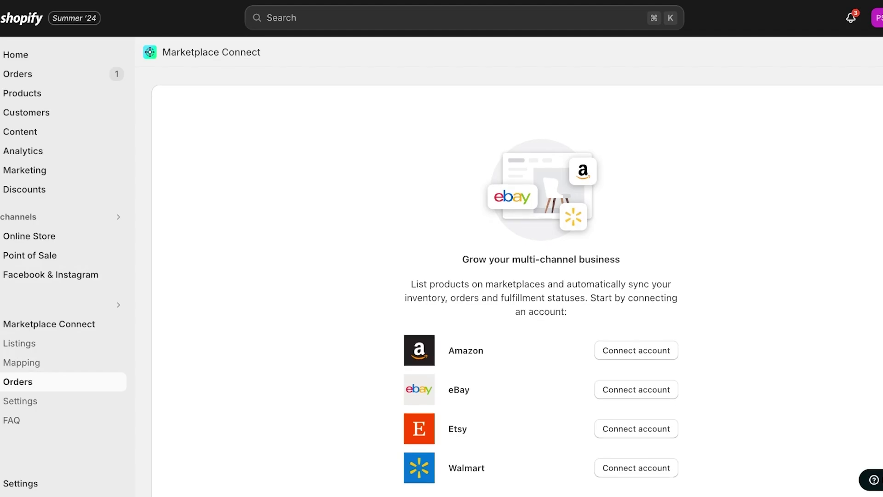
{"action": "scroll", "coordinate": [517, 276], "scroll_direction": "down", "scroll_amount": 2}
{"action": "scroll", "coordinate": [517, 281], "scroll_direction": "up", "scroll_amount": 1}
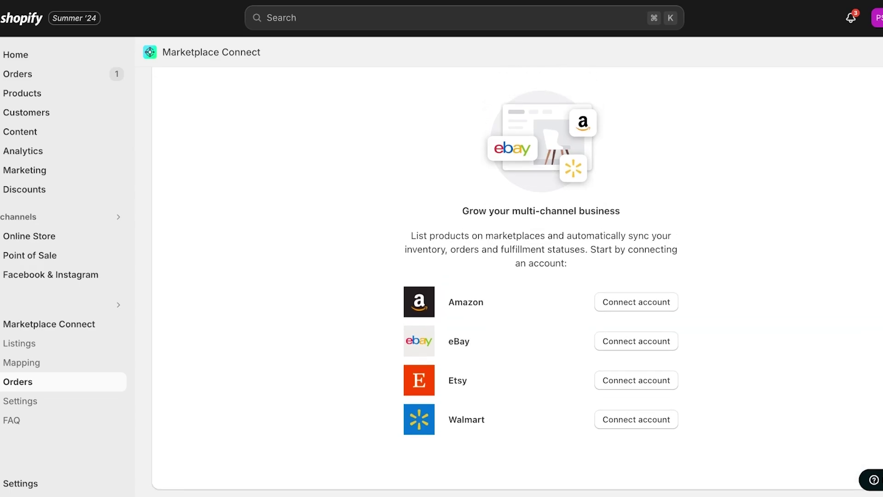
- Start an Amazon connection from Marketplace Connect settings, choosing Amazon.ca as the marketplace
{"action": "left_click", "coordinate": [21, 400]}
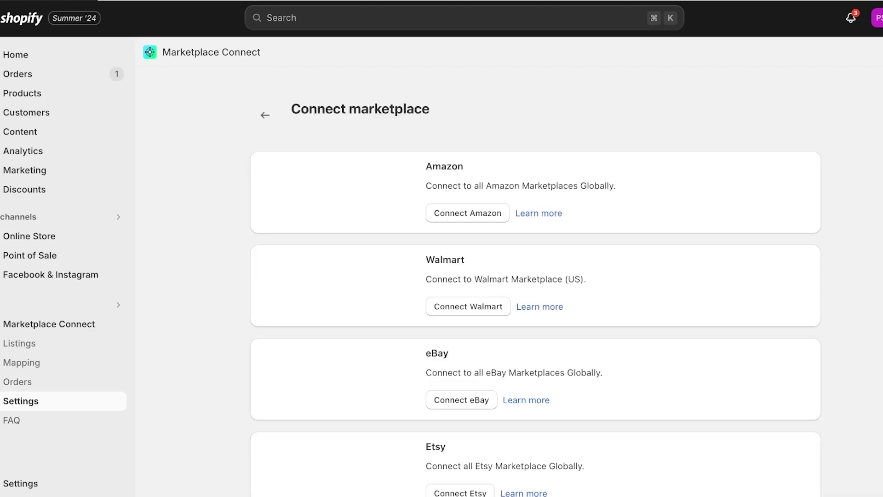
{"action": "scroll", "coordinate": [536, 283], "scroll_direction": "down", "scroll_amount": 2}
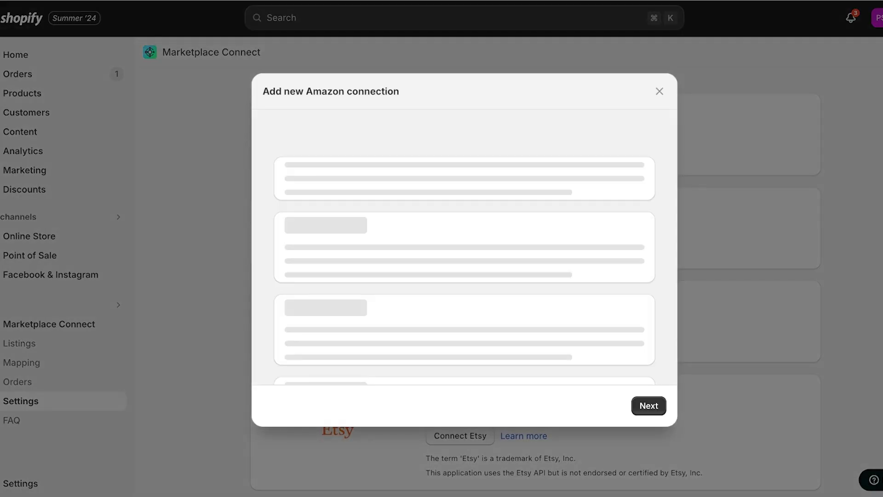
{"action": "left_click", "coordinate": [322, 244]}
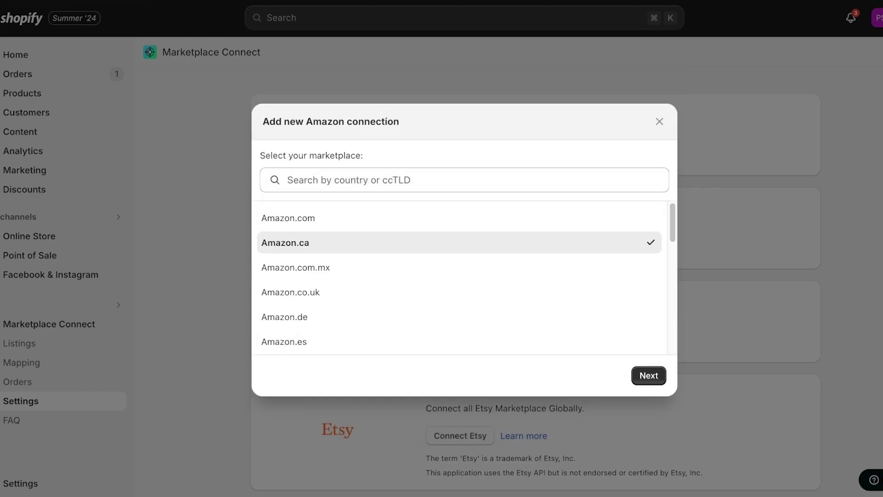
{"action": "left_click", "coordinate": [649, 405]}
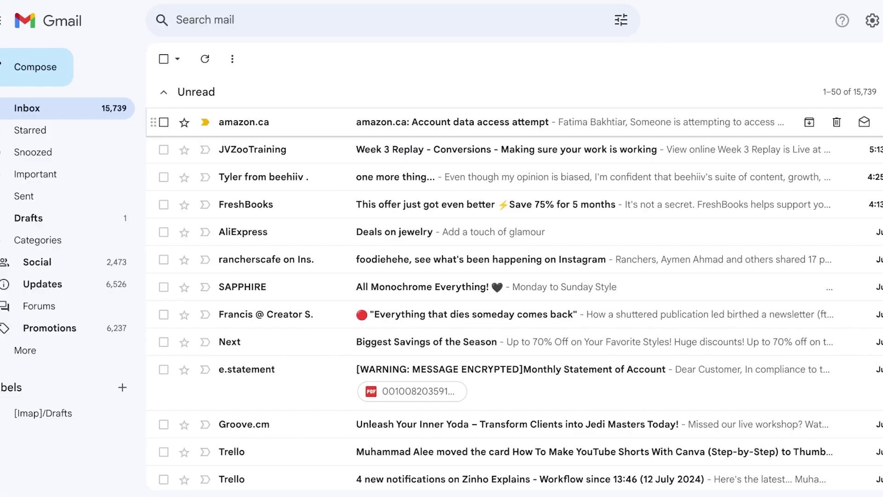
- Open the amazon.ca 'Account data access attempt' email and select its verification code
{"action": "left_click", "coordinate": [452, 122]}
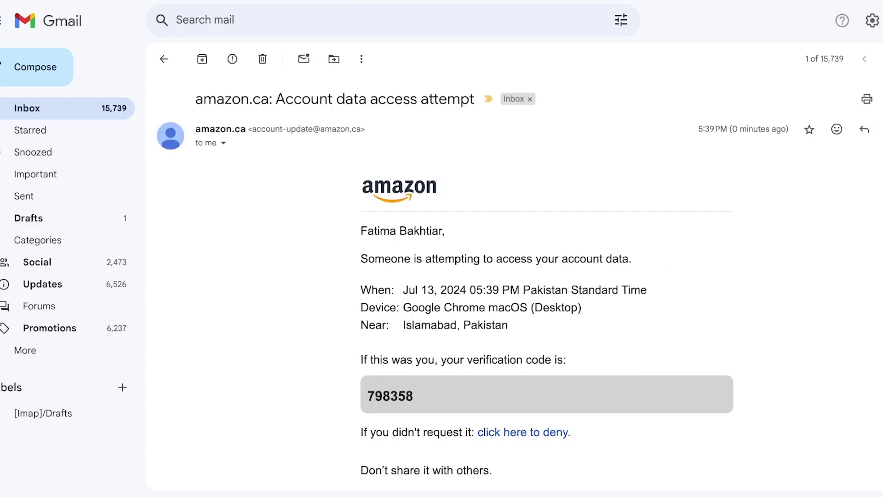
{"action": "double_click", "coordinate": [390, 396]}
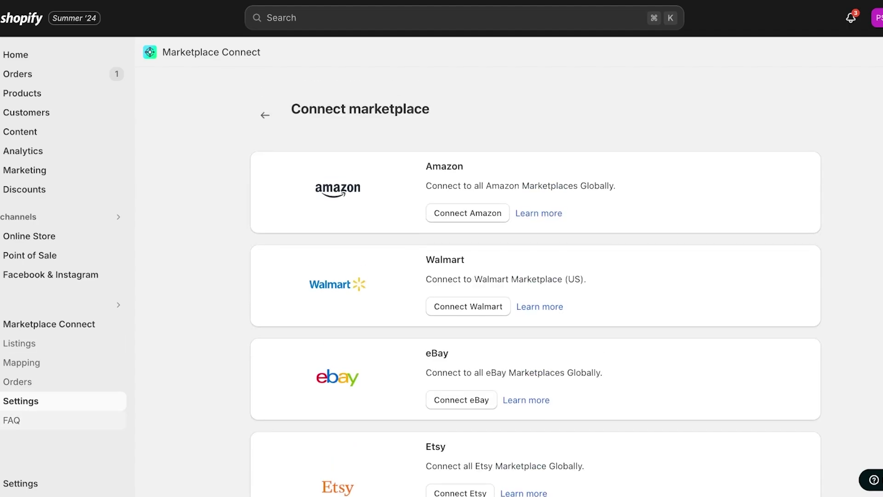
- Check the Marketplace Connect FAQ, then view Listings with seven inactive products
{"action": "left_click", "coordinate": [11, 420]}
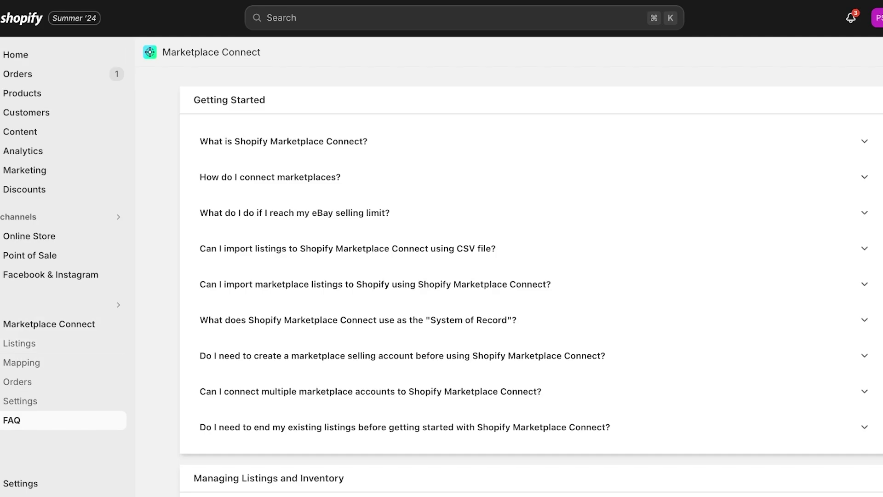
{"action": "left_click", "coordinate": [19, 344]}
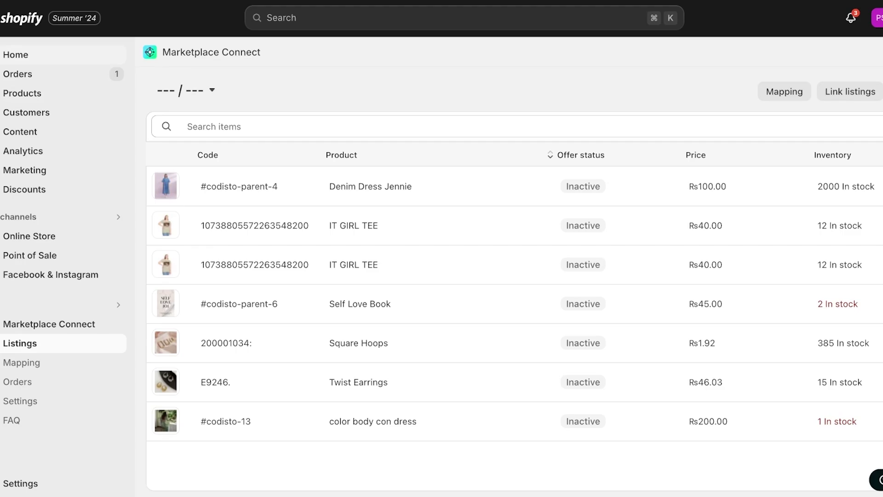
- Show the Orders page listing orders #1002 and #1001
{"action": "left_click", "coordinate": [18, 73]}
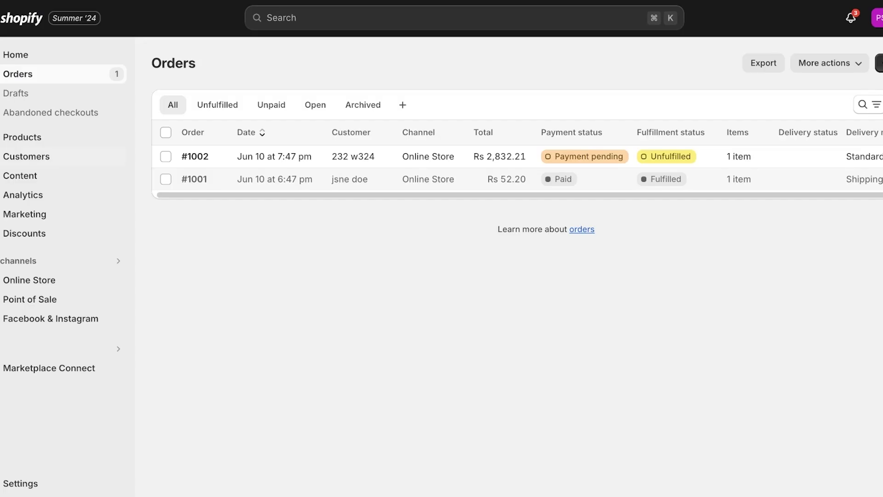
- Show the Products page listing the seven active store products
{"action": "left_click", "coordinate": [22, 136]}
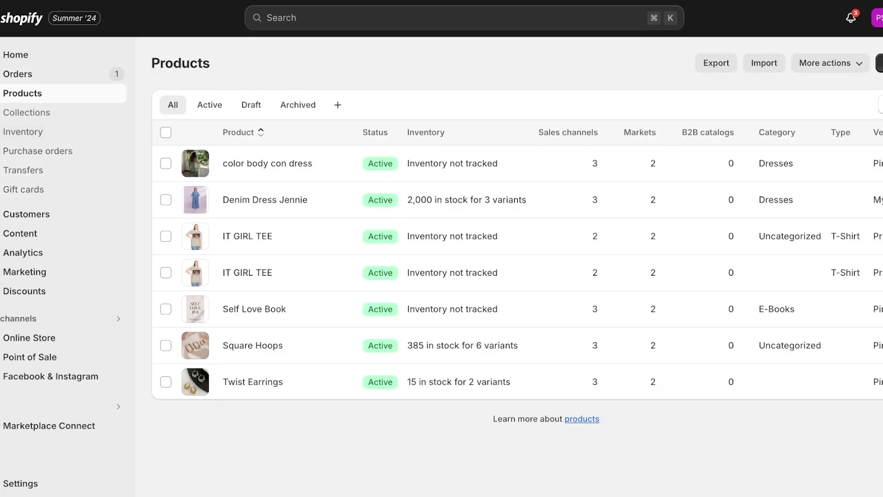